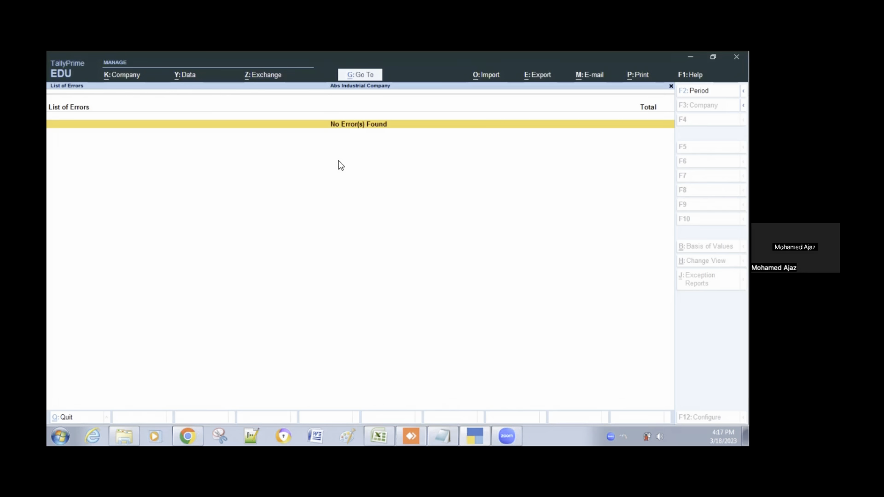
key(Escape)
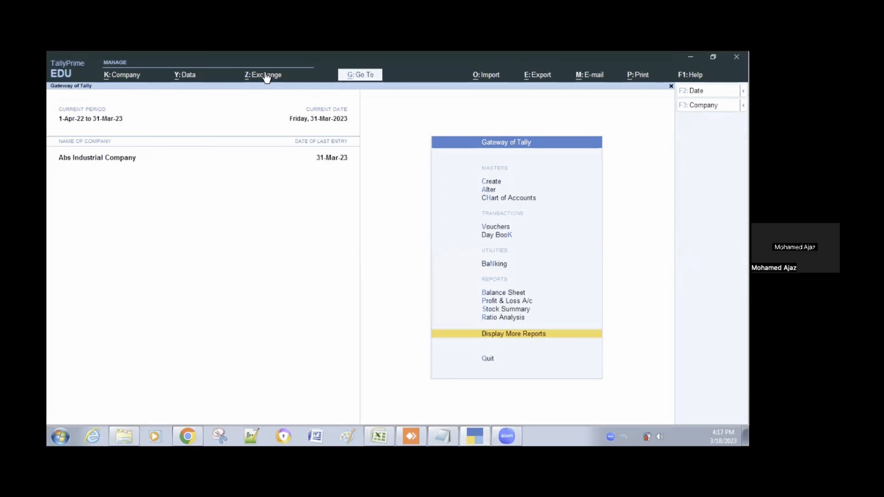
click(183, 76)
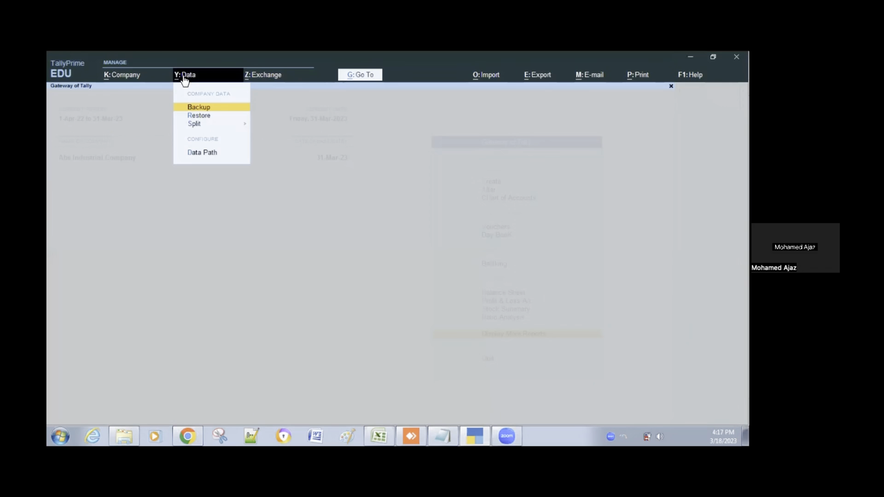
key(Left)
key(Left)
key(Left)
key(Left)
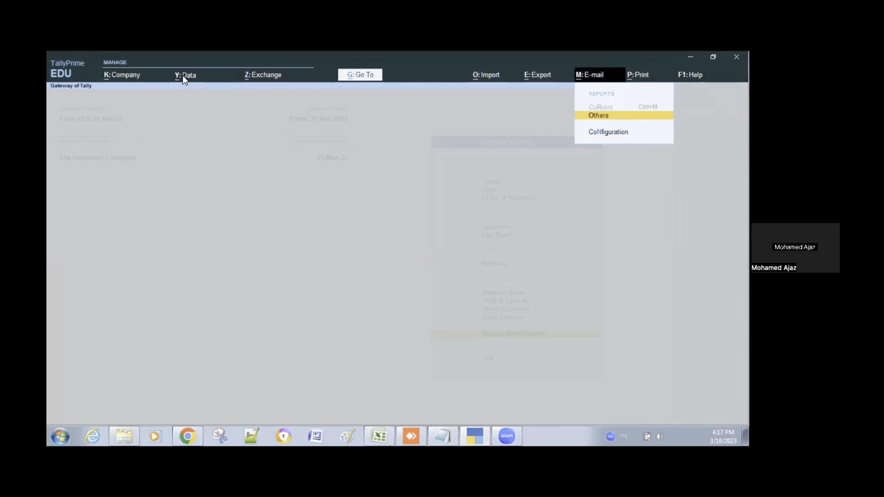
- Verify the data of Abs Industrial Company for splitting errors, and close the resulting error list
click(185, 80)
key(Down)
key(Down)
key(Return)
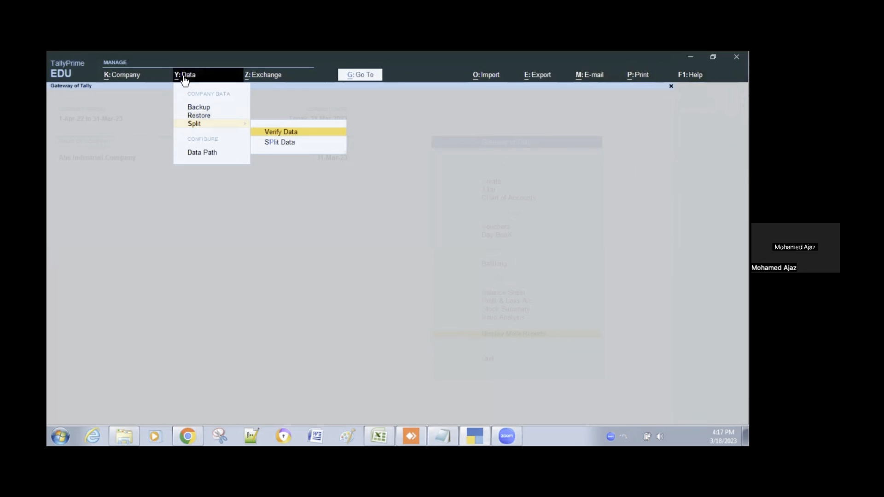
key(Return)
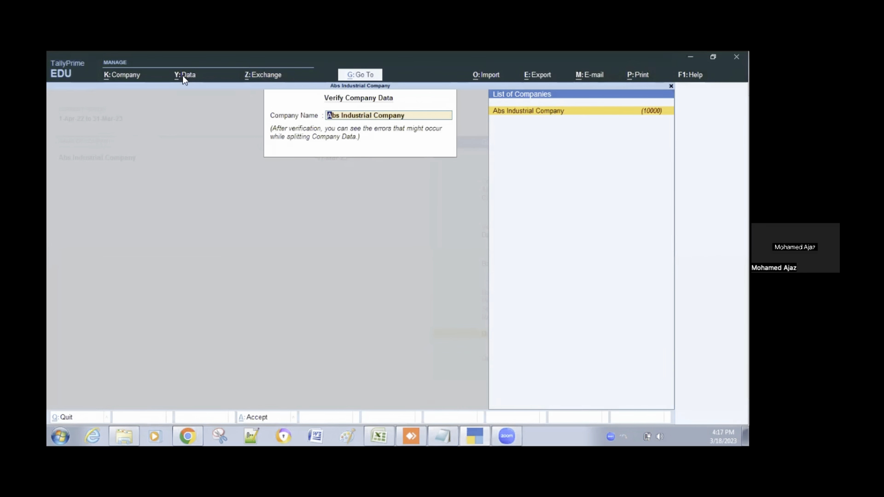
key(Return)
key(Return)
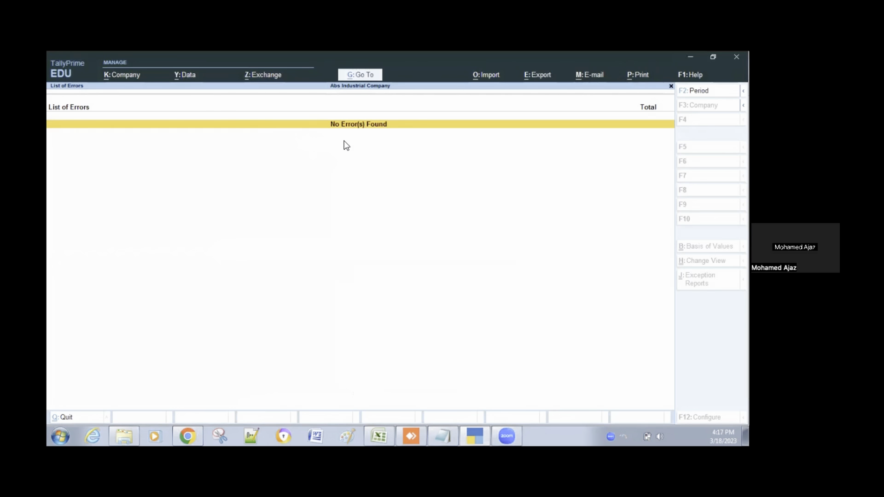
key(Escape)
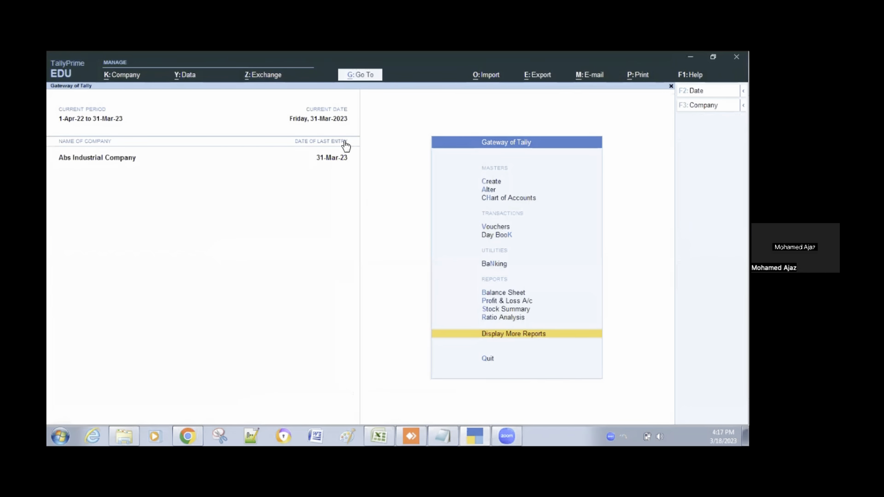
- Split the data of Abs Industrial Company from 1-Apr-23 into two companies and confirm the split
click(183, 78)
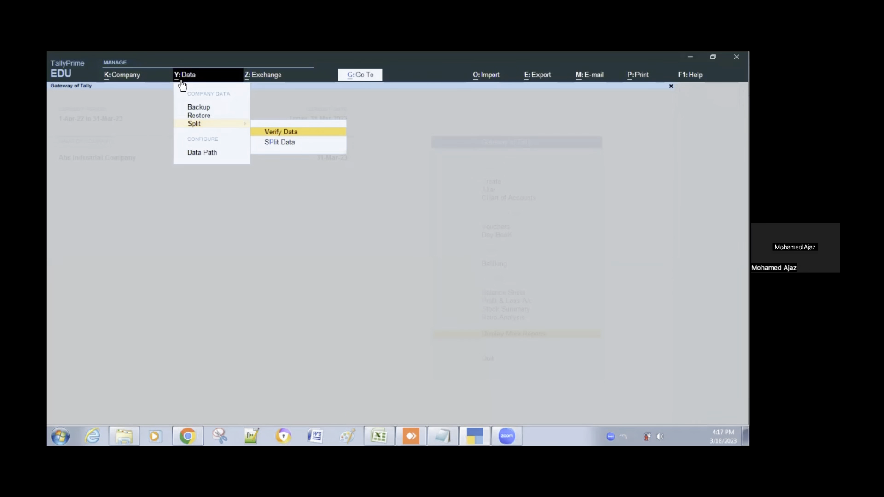
key(Down)
key(Return)
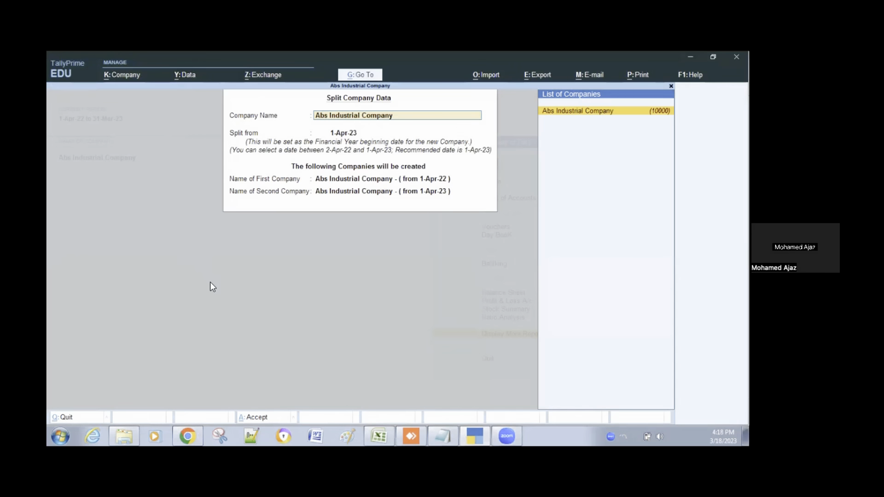
key(Return)
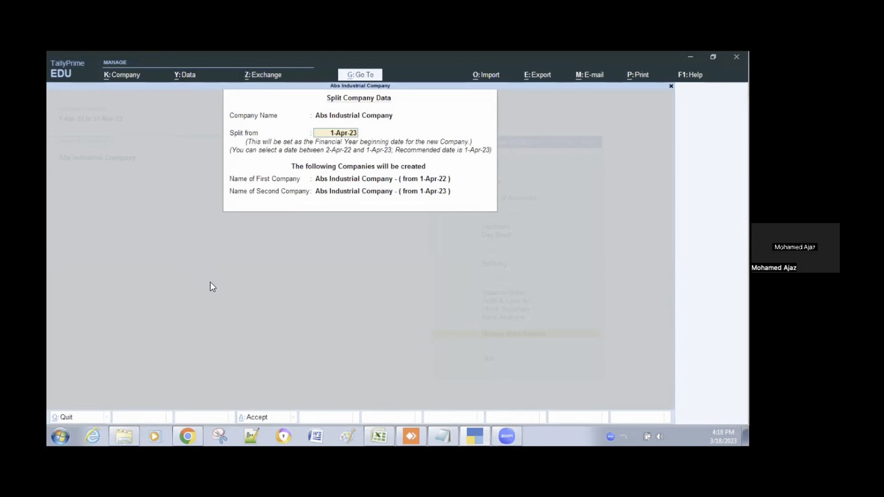
key(Return)
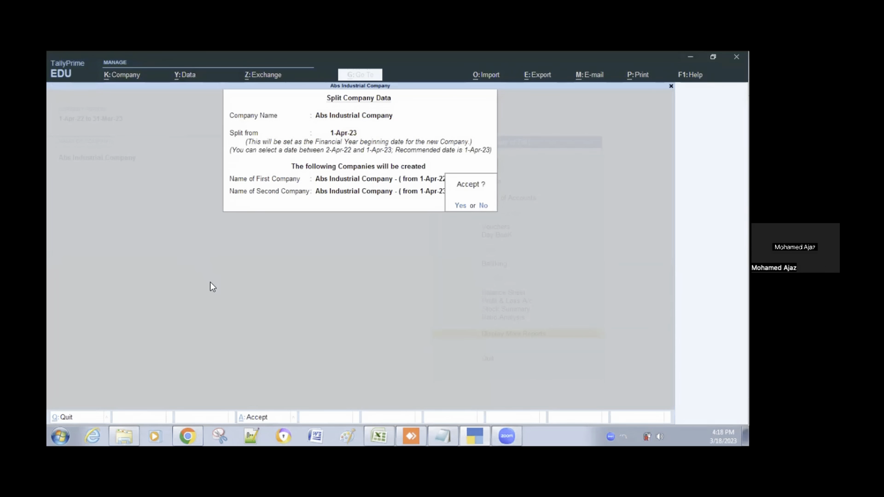
key(Return)
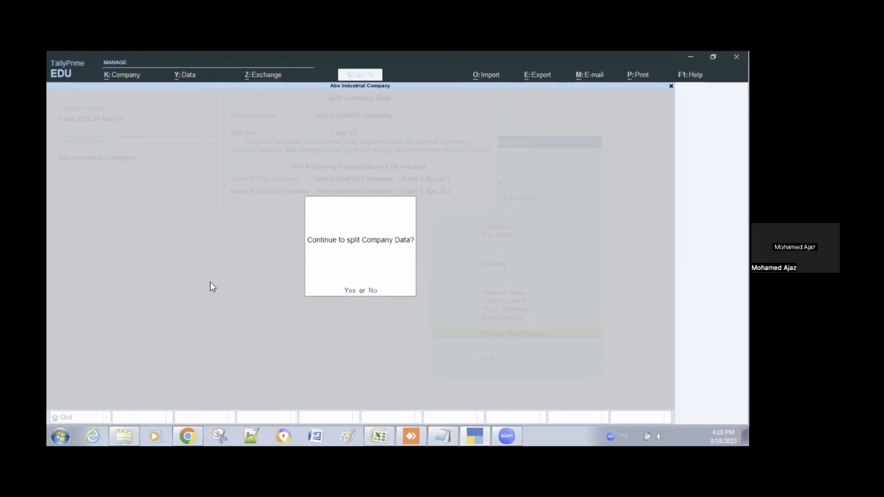
key(Return)
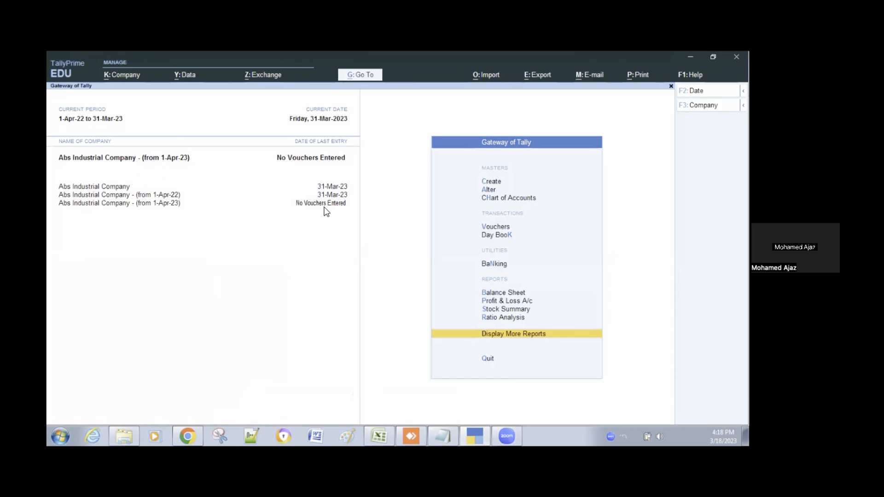
- Examine the detailed balance sheet of the split company starting 1-Apr-23, down to its duties and taxes, and close it
key(Up)
key(Up)
key(Up)
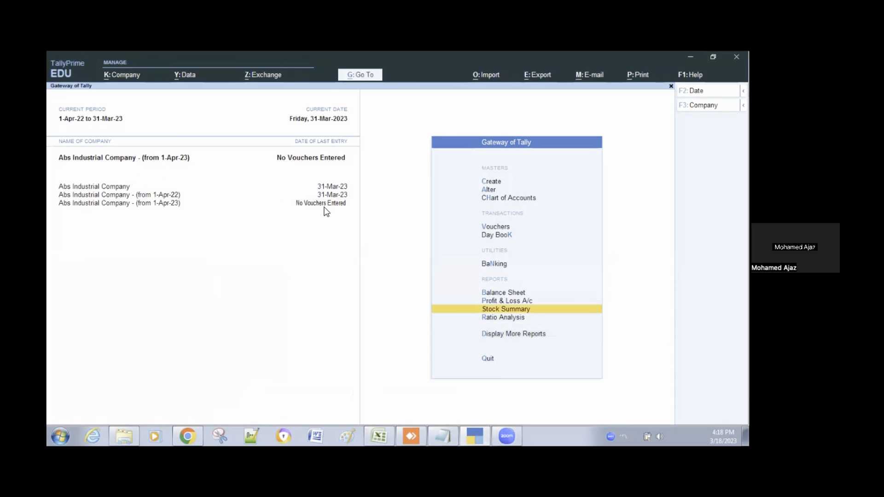
key(Up)
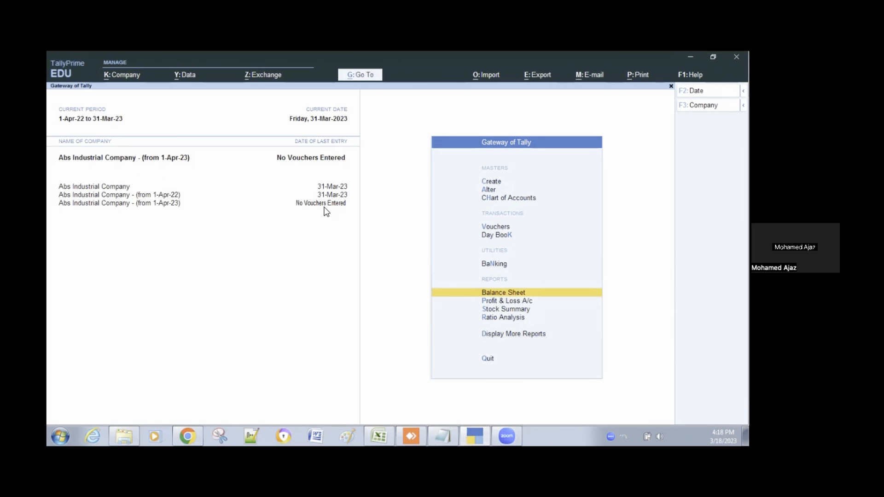
key(Return)
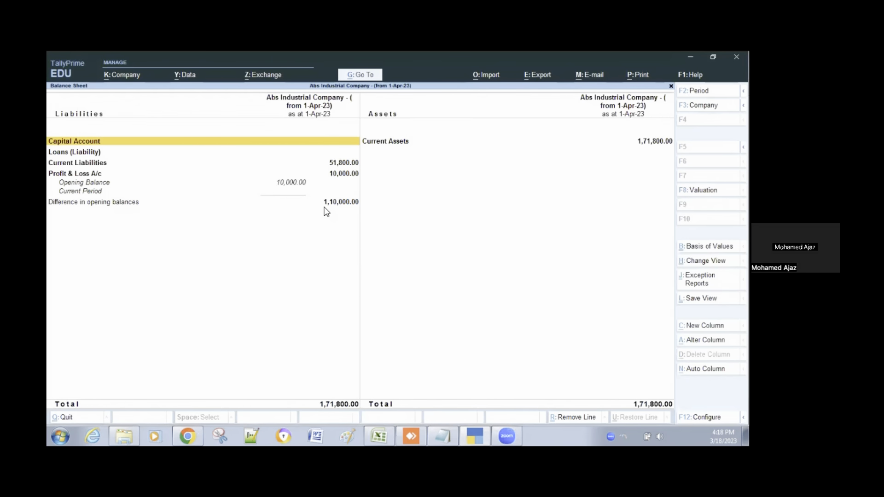
key(alt+F5)
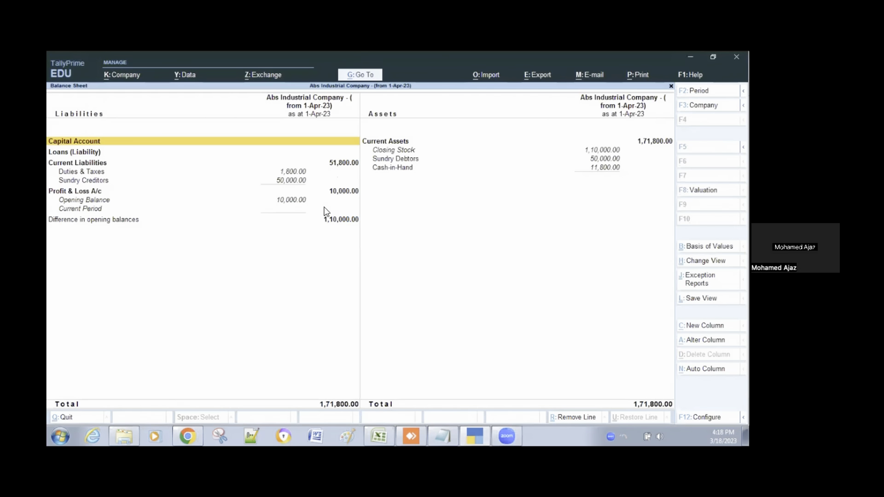
key(Down)
key(Down)
key(Down)
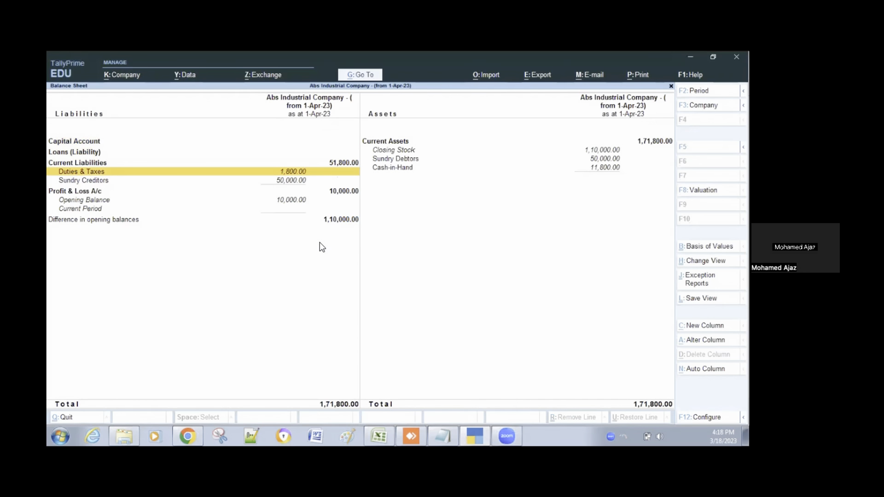
key(Escape)
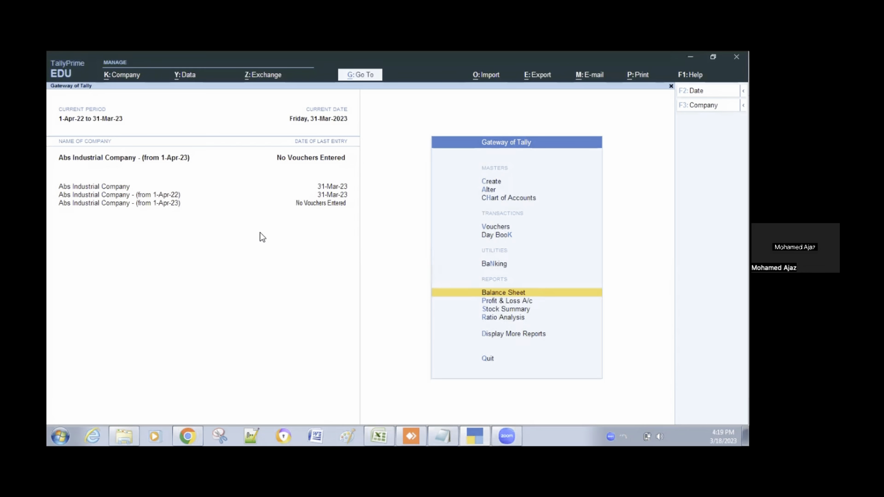
- Shut the original Abs Industrial Company and both companies split from it
key(alt+F1)
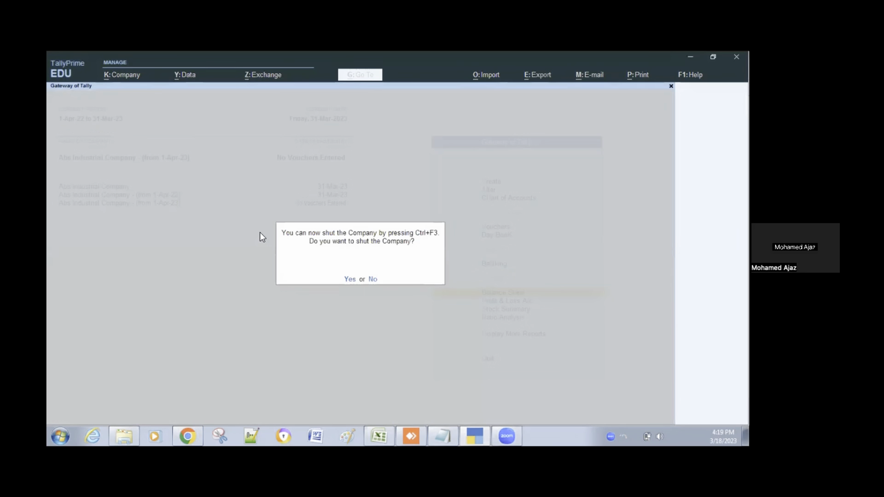
key(Return)
key(Return)
key(alt+F1)
key(Return)
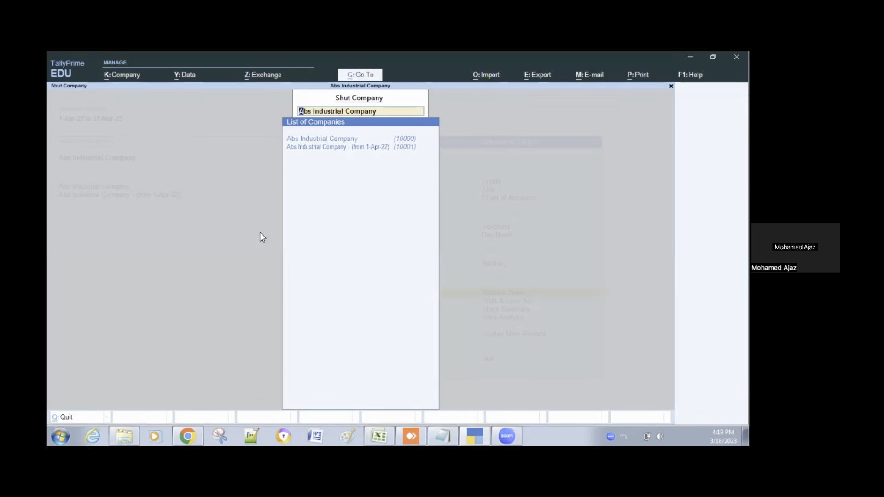
key(Return)
key(alt+F1)
key(Return)
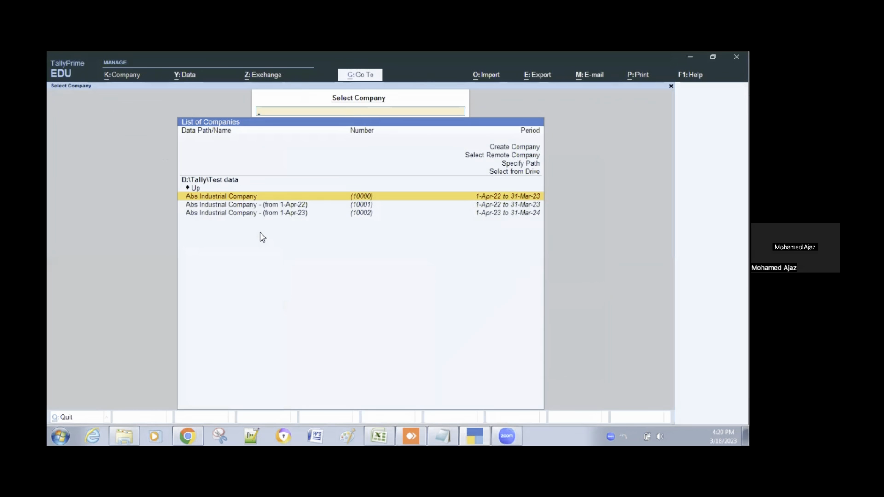
- Start creating a company named Test Compeny with the same mailing name, keeping the state and country defaults
key(Up)
key(Up)
key(Up)
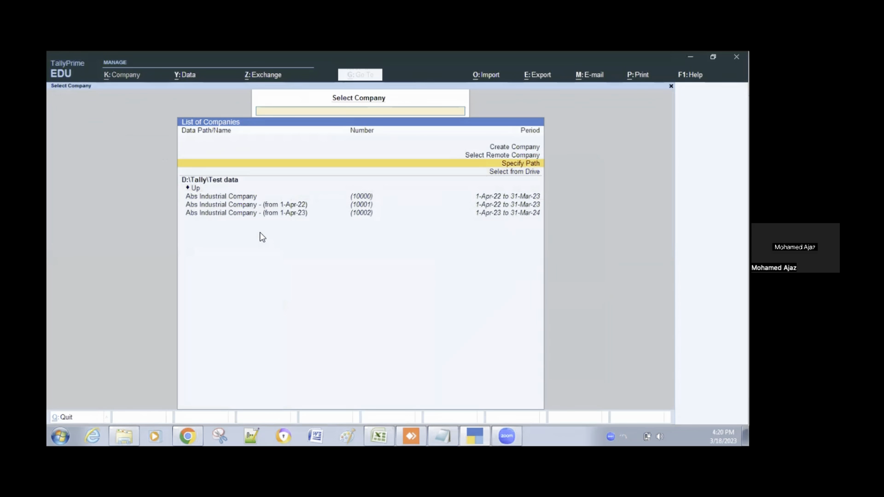
key(Up)
key(Up)
key(Return)
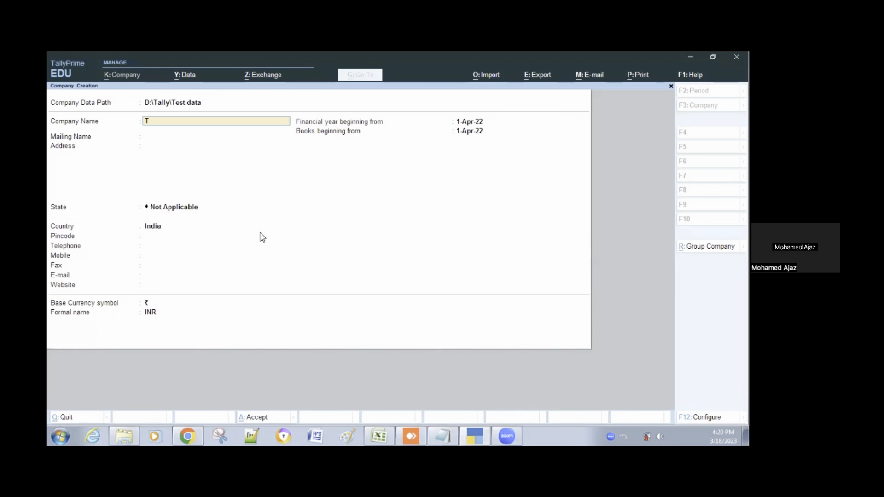
text(est Compeny)
key(Return)
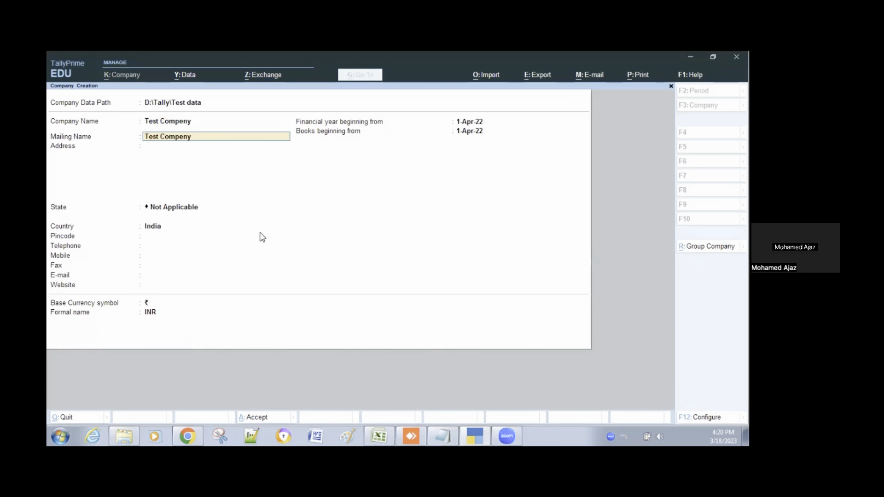
key(Return)
key(Return)
key(Return)
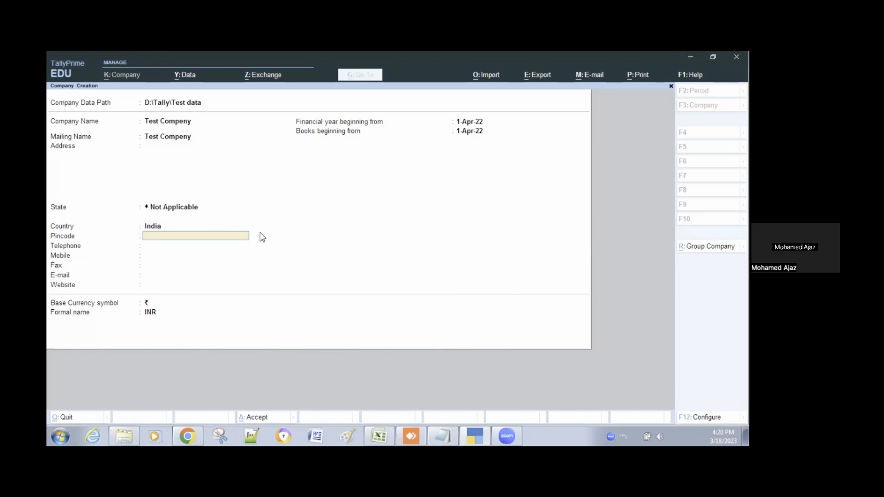
- Set the new company's financial year to begin from 1-4-23, leave its contact details blank, and abandon the creation
key(Return)
key(Return)
key(Return)
key(Return)
key(Return)
key(Return)
text(1)
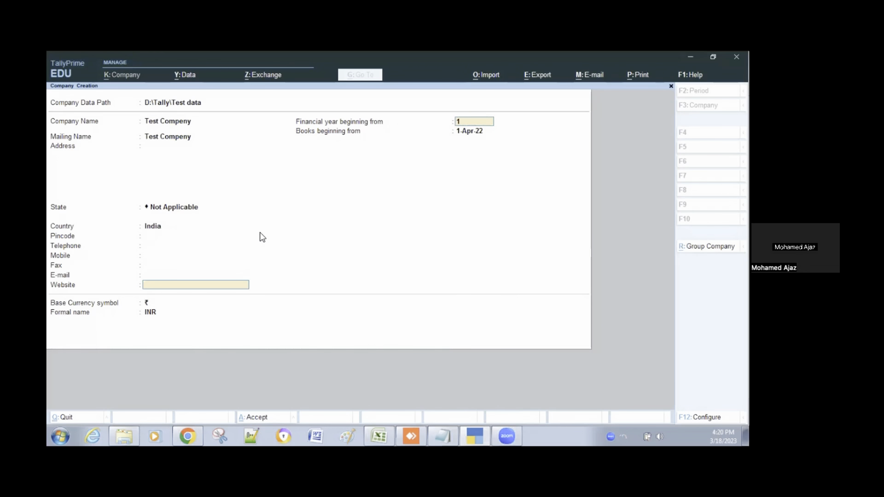
text(-4-23)
key(Return)
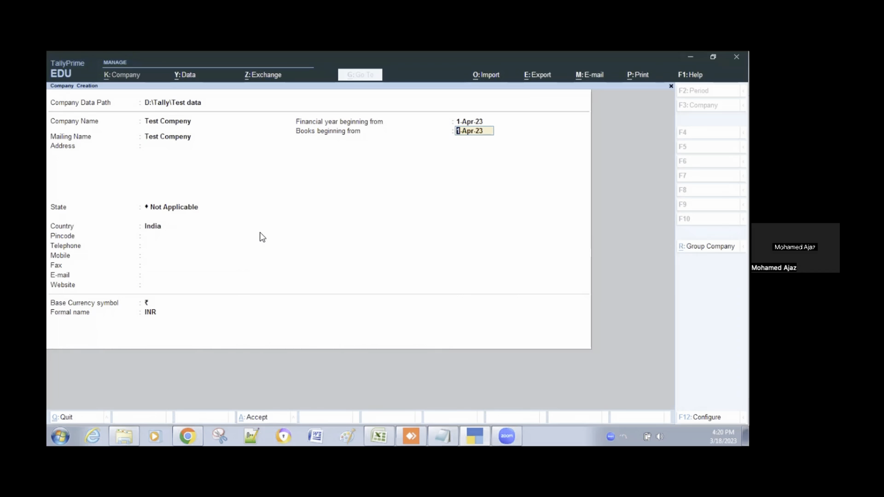
key(Escape)
key(Return)
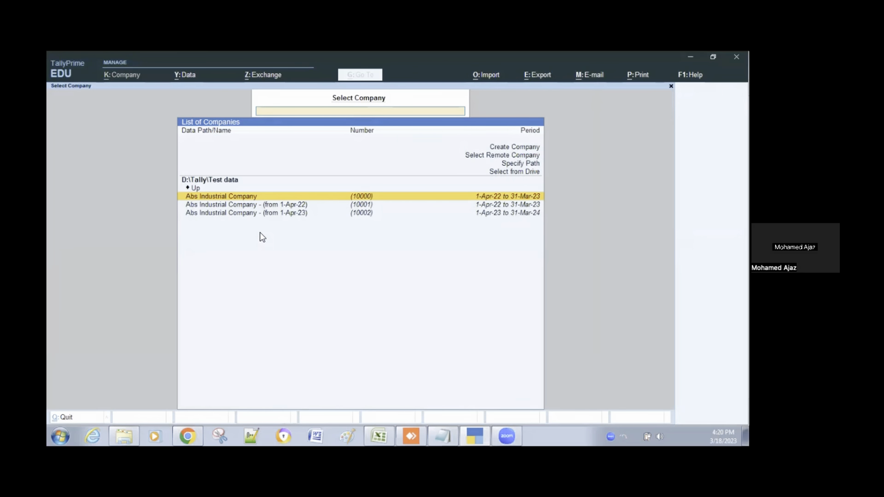
- Open the original Abs Industrial Company from the list of companies
key(Down)
key(Down)
key(Return)
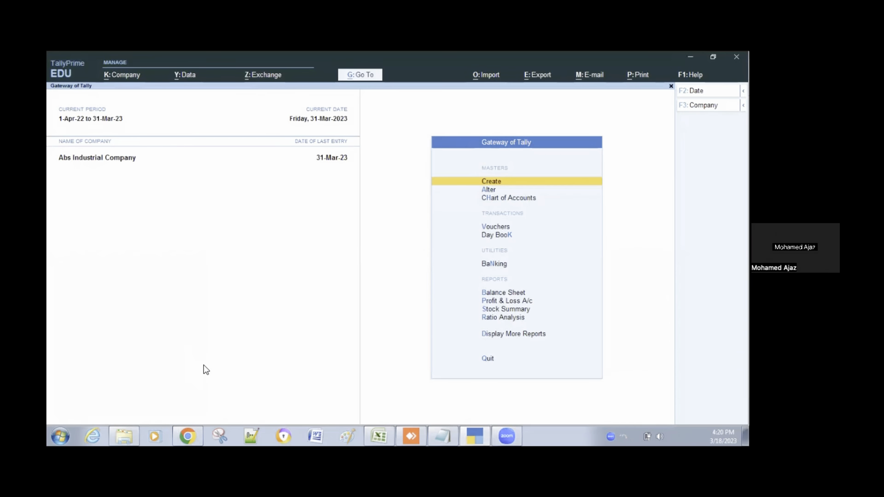
- Select Abs Industrial Company - (from 1-Apr-23) in the list of companies for opening
key(F3)
key(y)
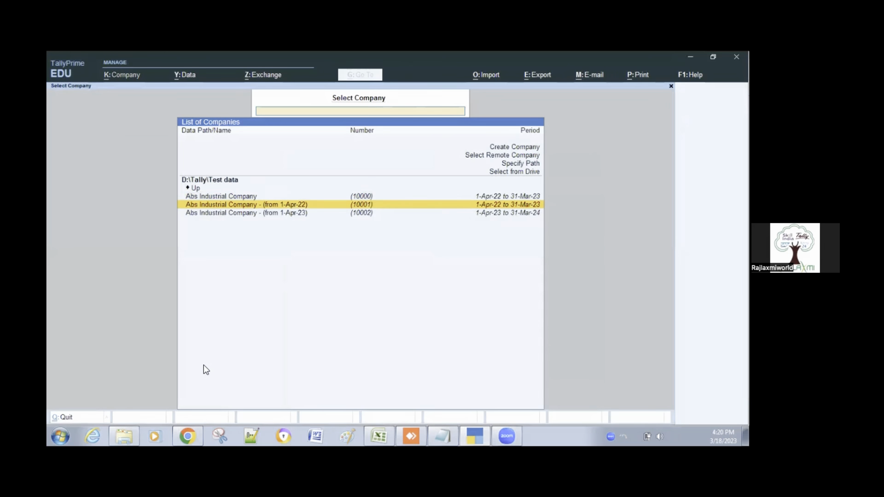
key(Down)
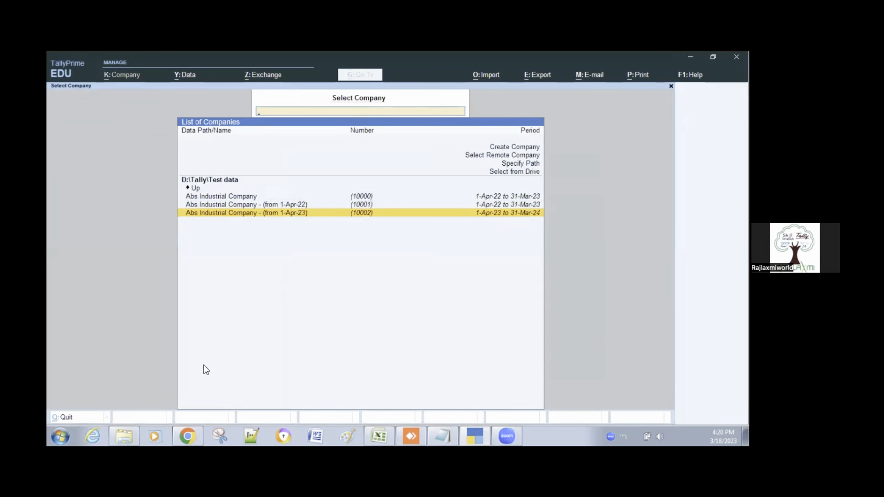